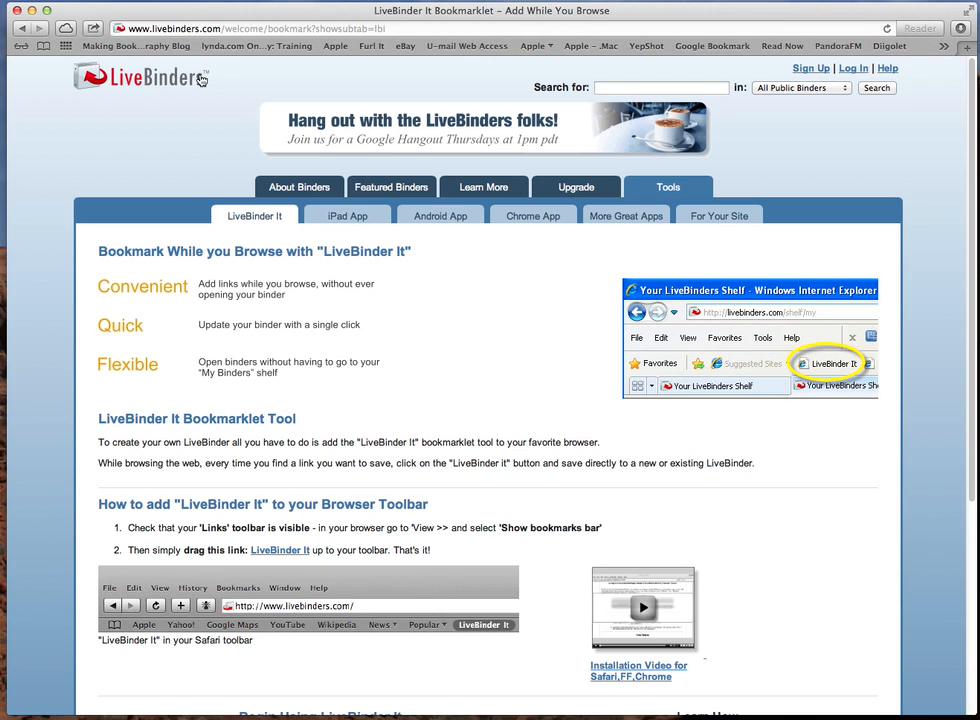
Show Safari's bookmarks bar and place the LiveBinder It bookmarklet on it from the Tools page
left_click(82, 0)
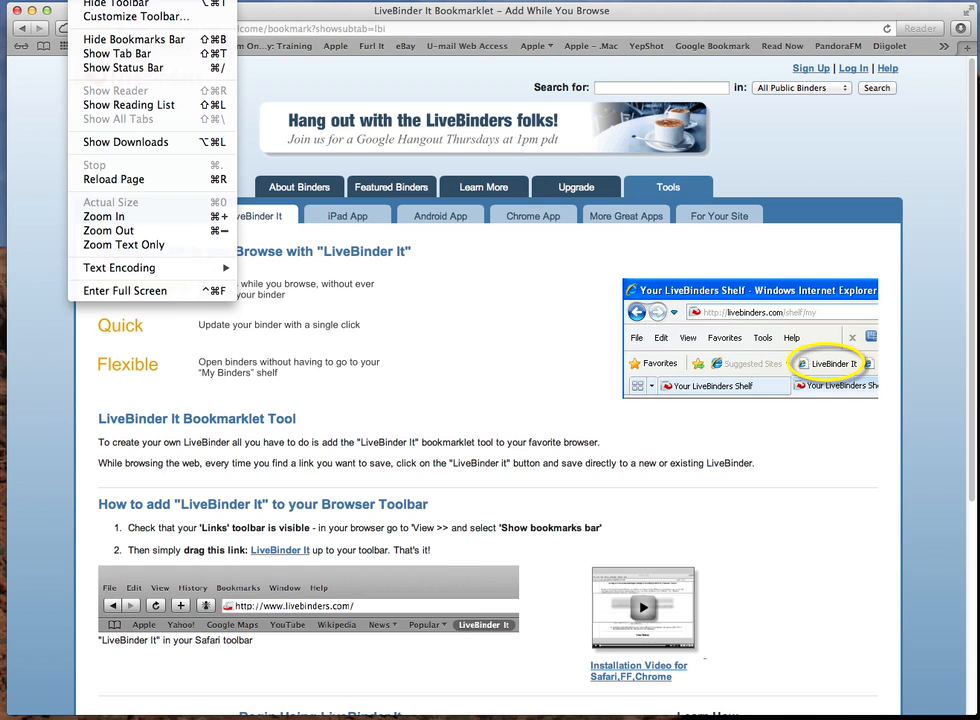
key("Escape")
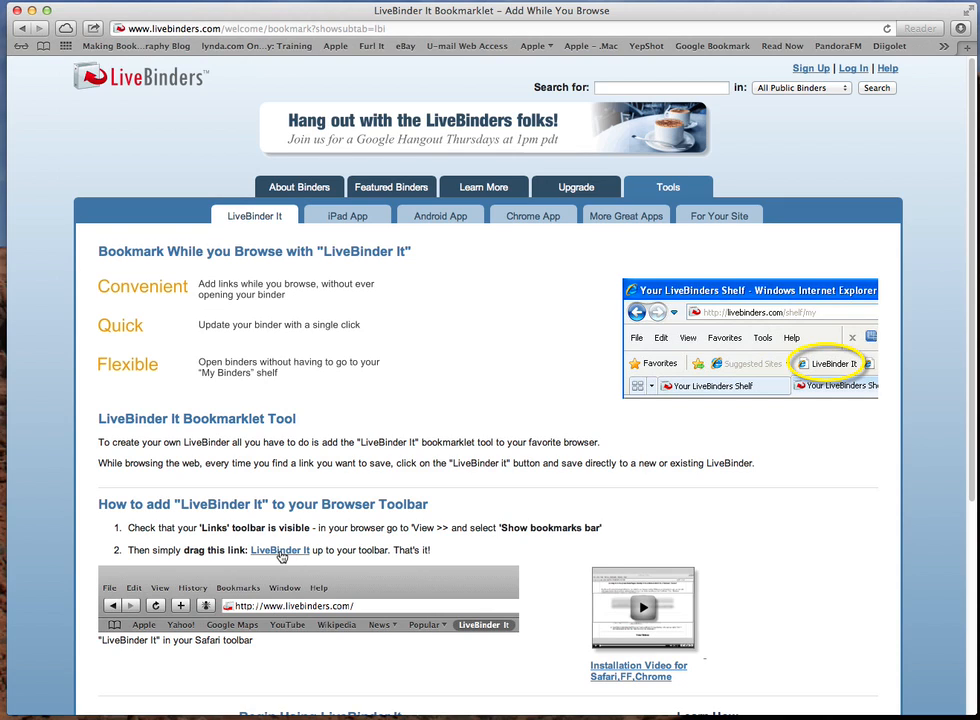
left_click_drag(281, 556, 321, 48)
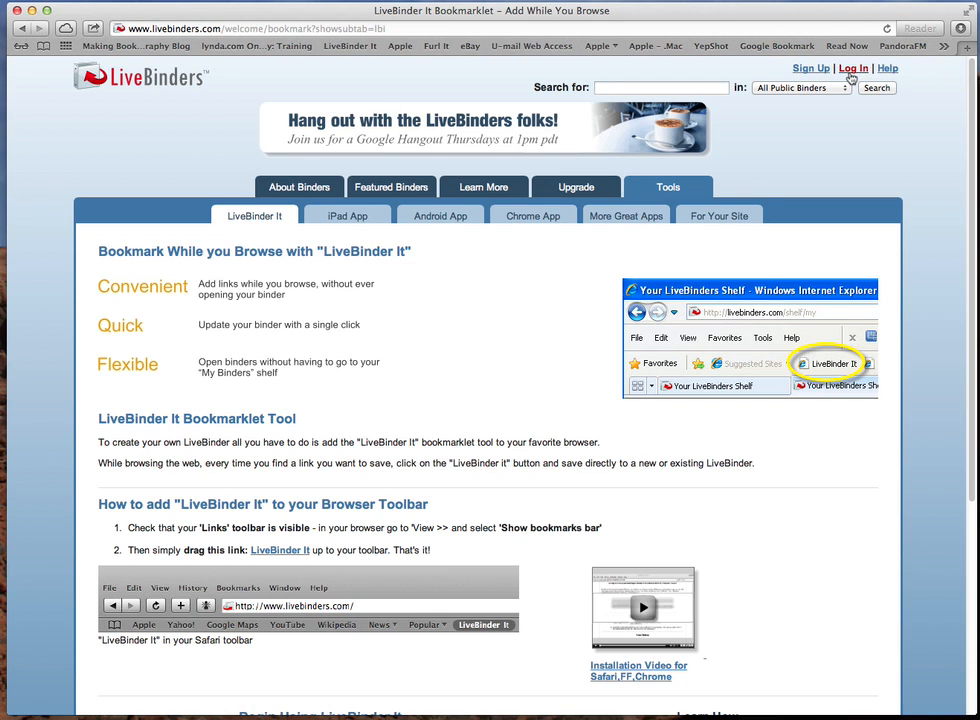
Log in with the account username and password, declining Safari's offer to save the password
left_click(852, 69)
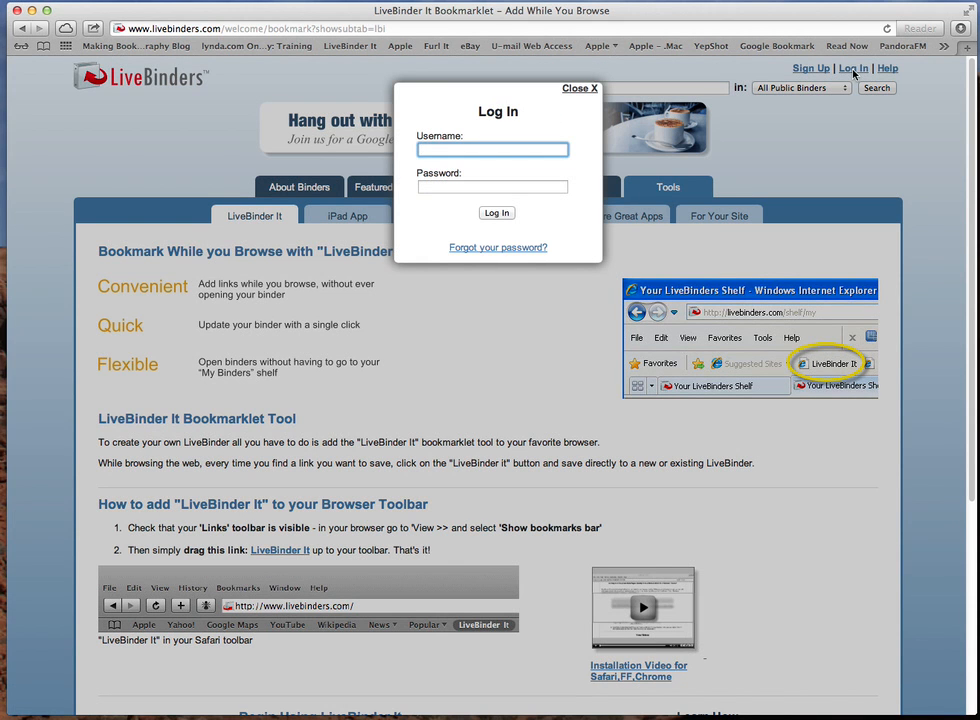
left_click(464, 187)
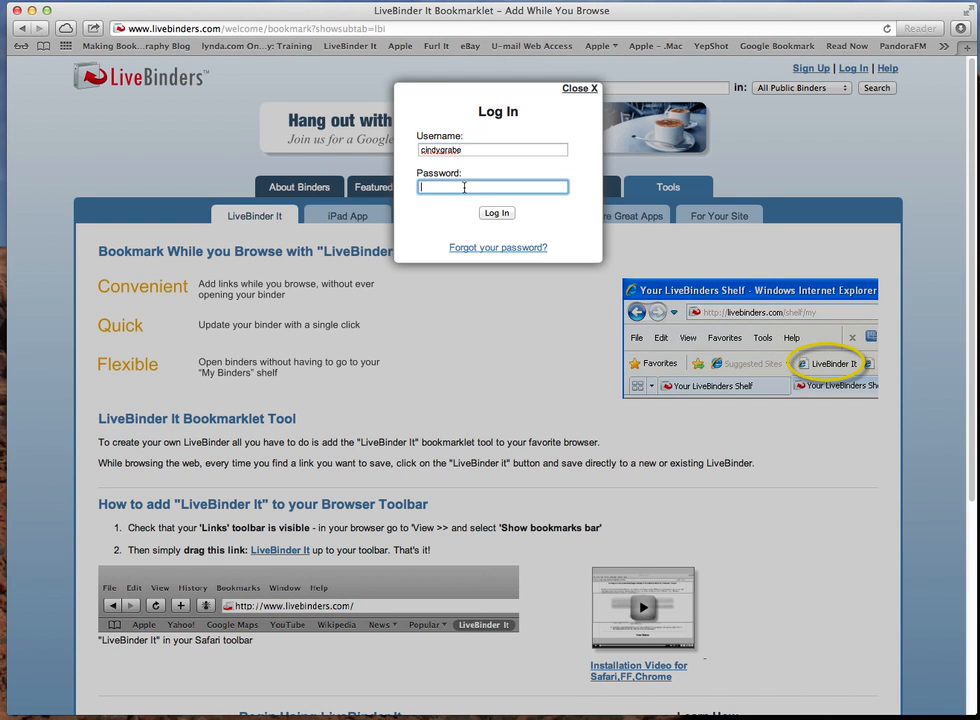
type("•••••••")
left_click(496, 214)
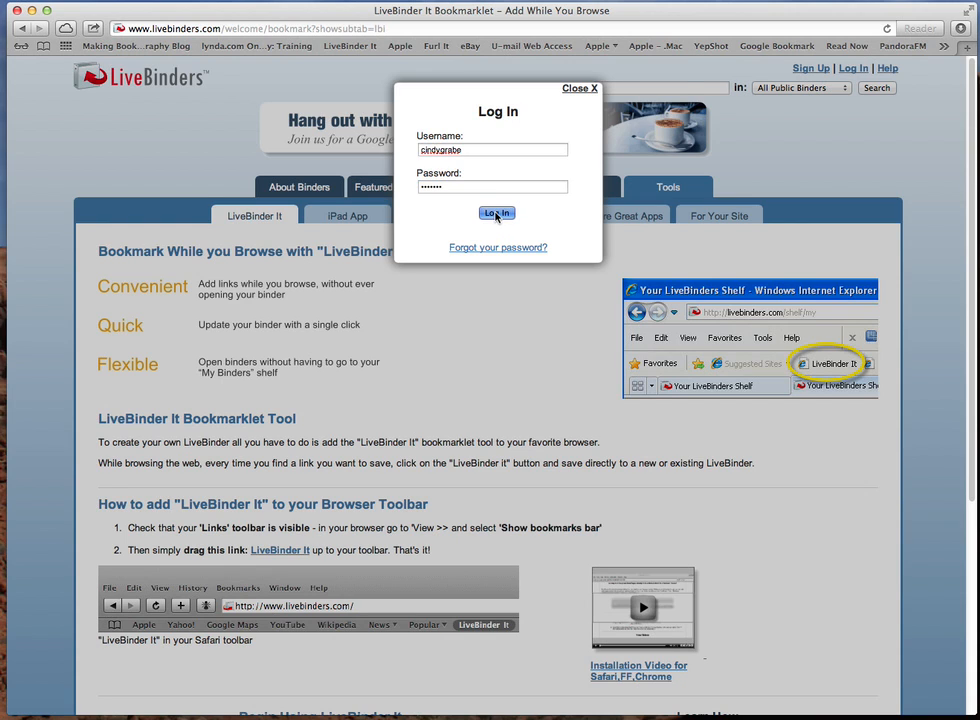
left_click(575, 130)
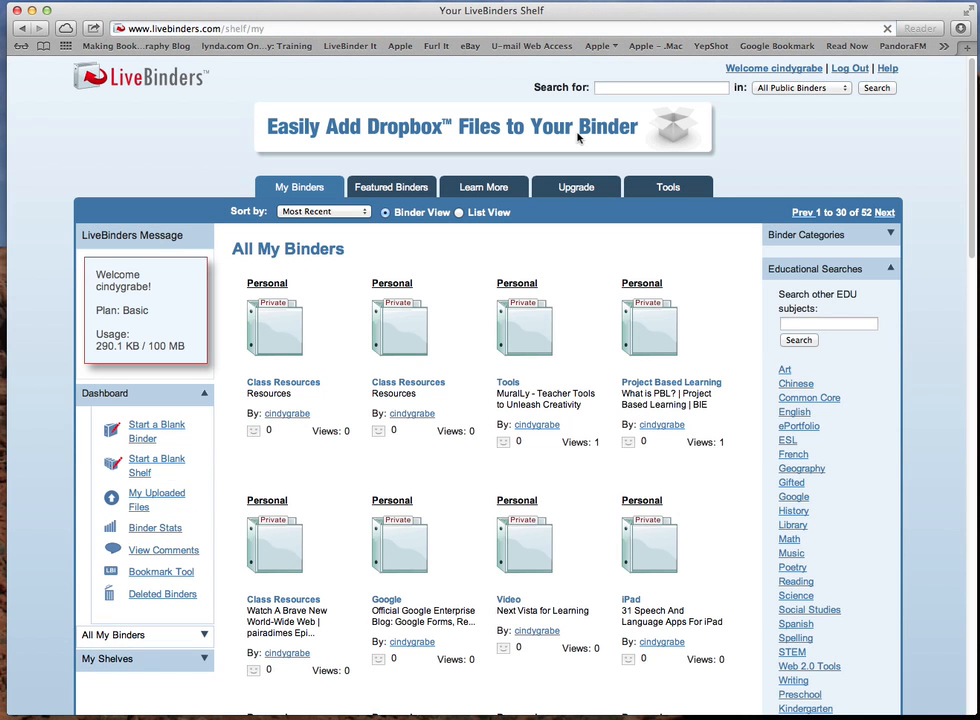
Go to Featured Binders and start a blank binder from the Dashboard sidebar
left_click(395, 191)
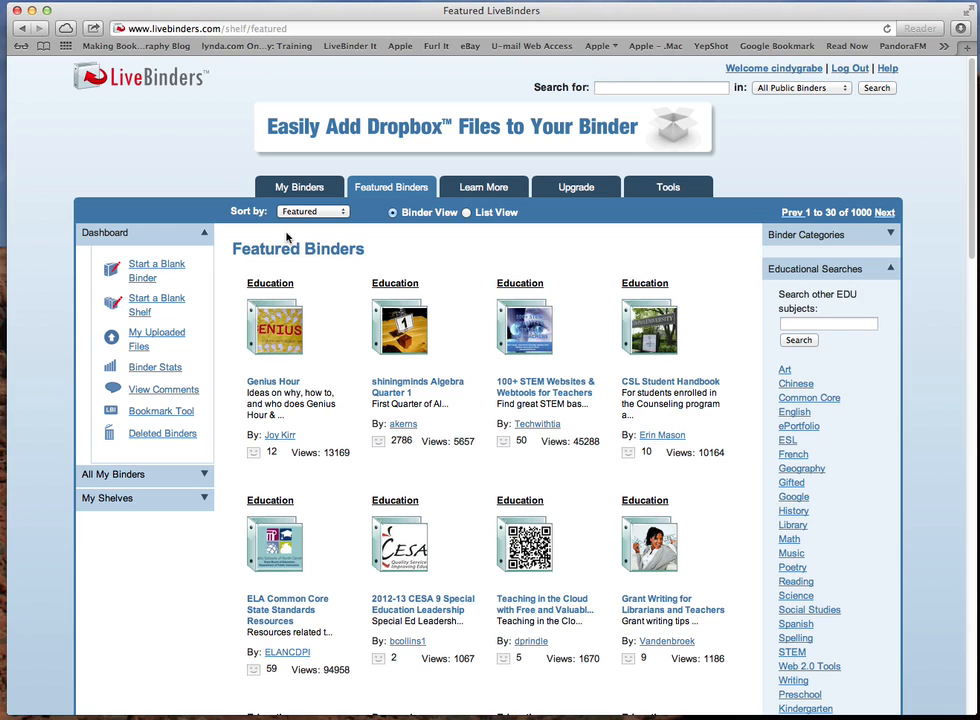
left_click(140, 274)
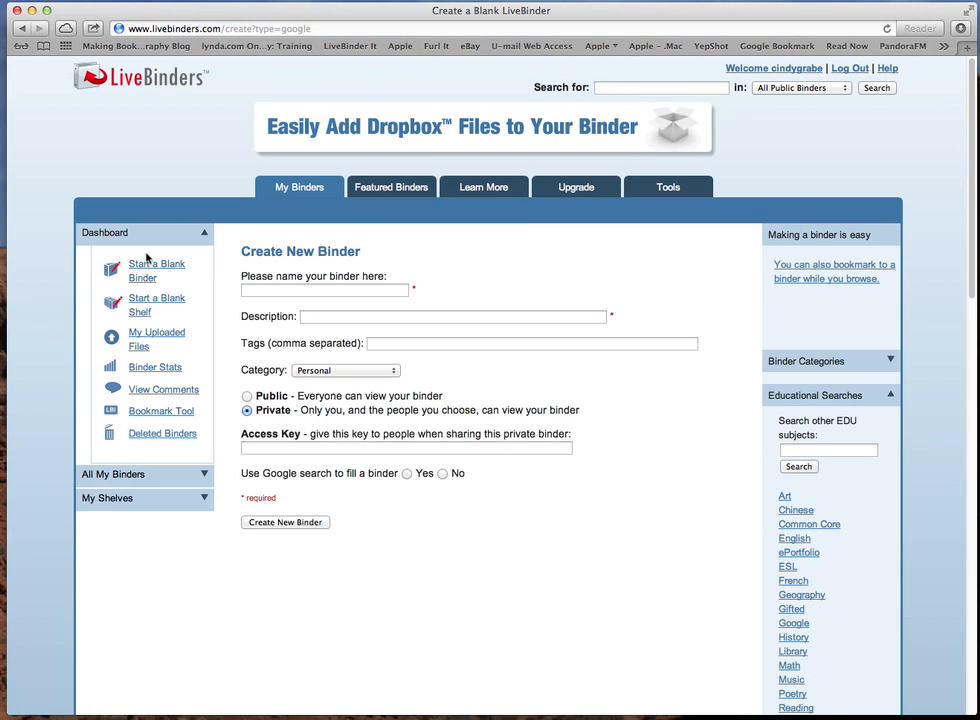
Create private binder 'Class Resources' with description 'Resources', a sharing access key, and Google search off
left_click(246, 291)
type("C")
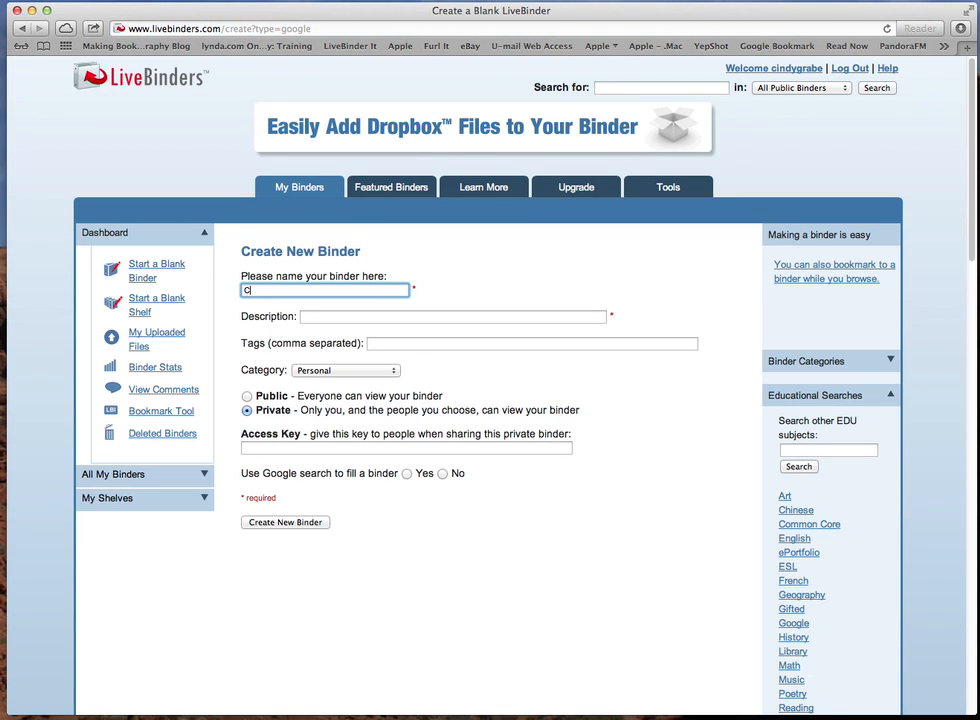
type("lass Resources")
left_click(314, 319)
type("REso")
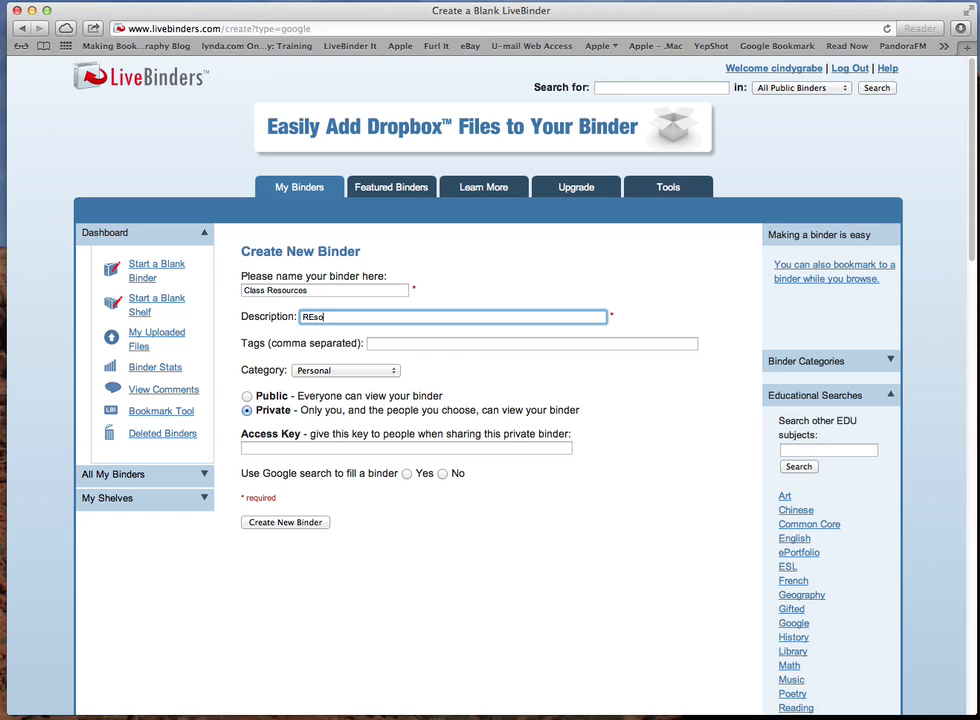
key("BackSpace")
key("BackSpace")
key("BackSpace")
type("esources")
left_click(257, 450)
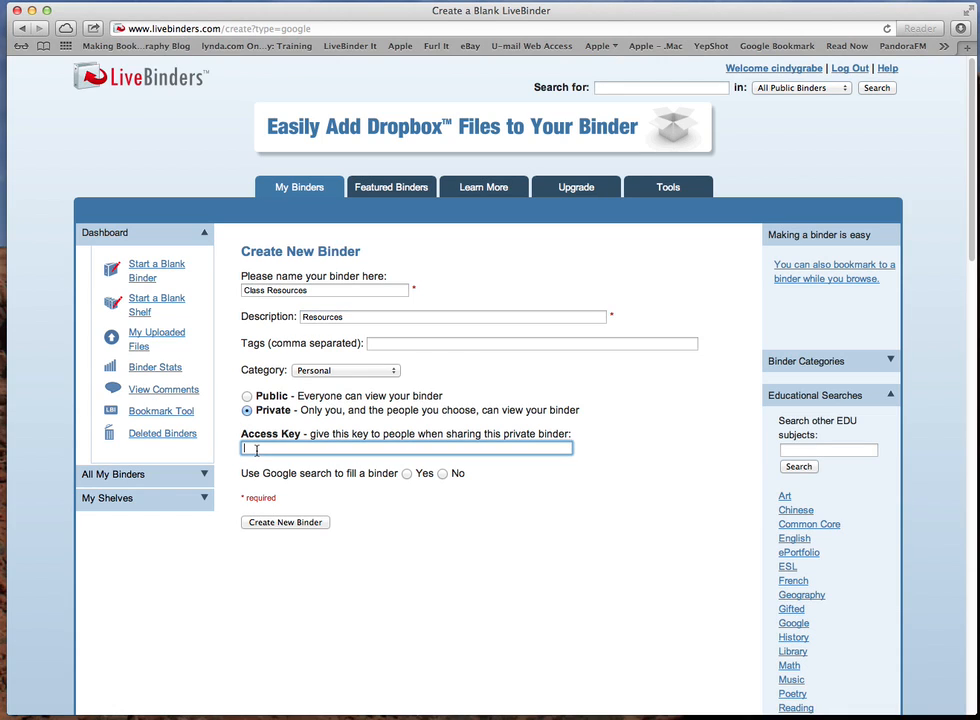
left_click(442, 474)
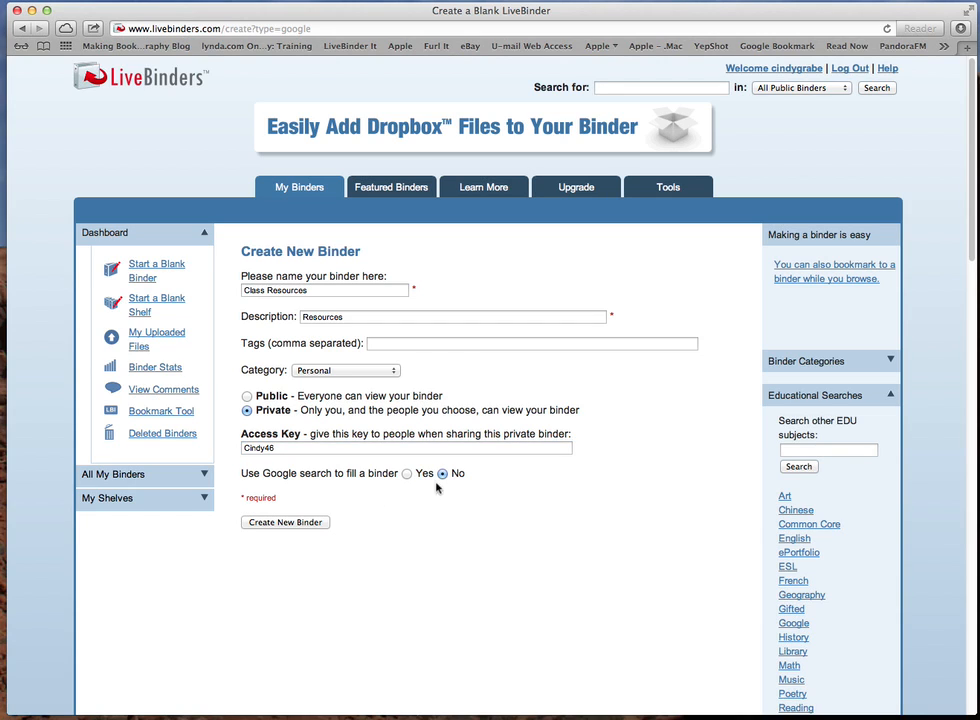
left_click(282, 523)
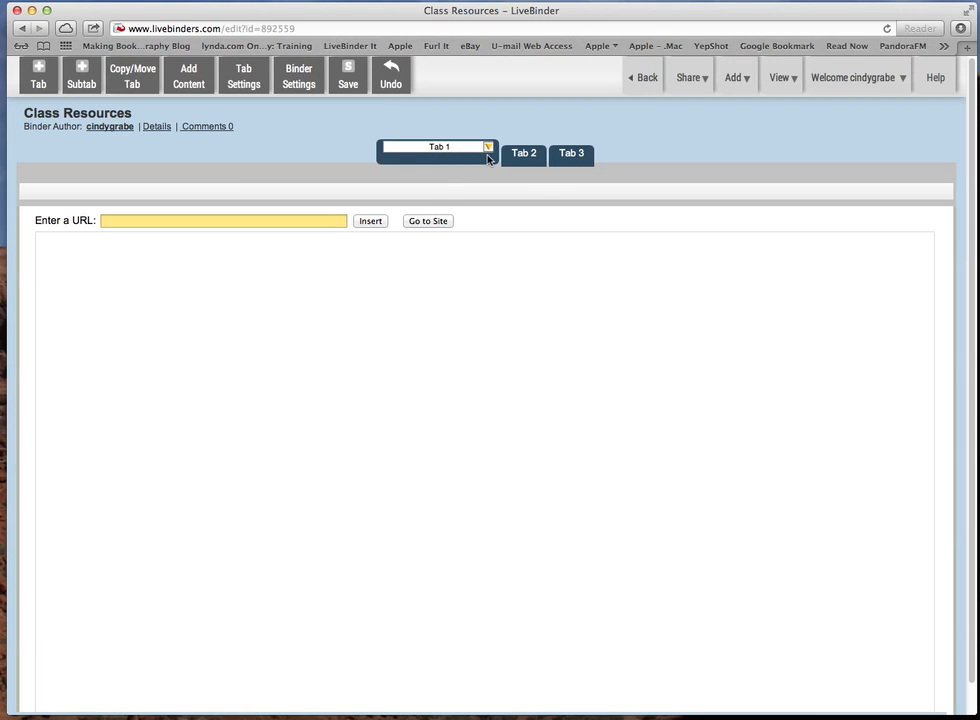
Rename Tab 1 to Video, Tab 2 to Photography, and Tab 3 to Presentation Tools
left_click_drag(470, 149, 398, 156)
type("Video")
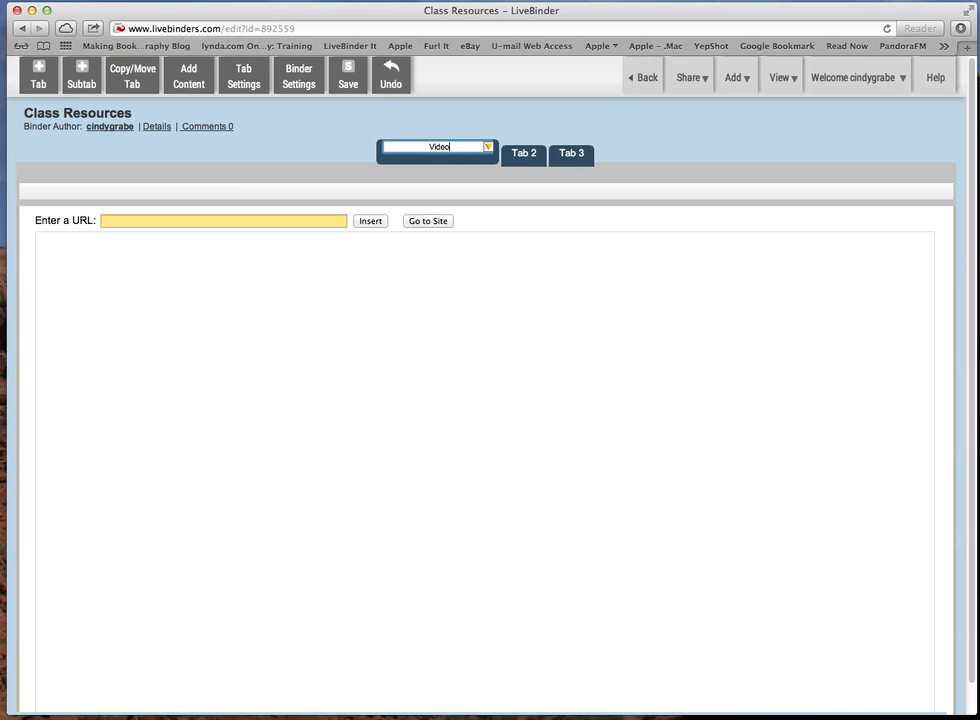
left_click(524, 155)
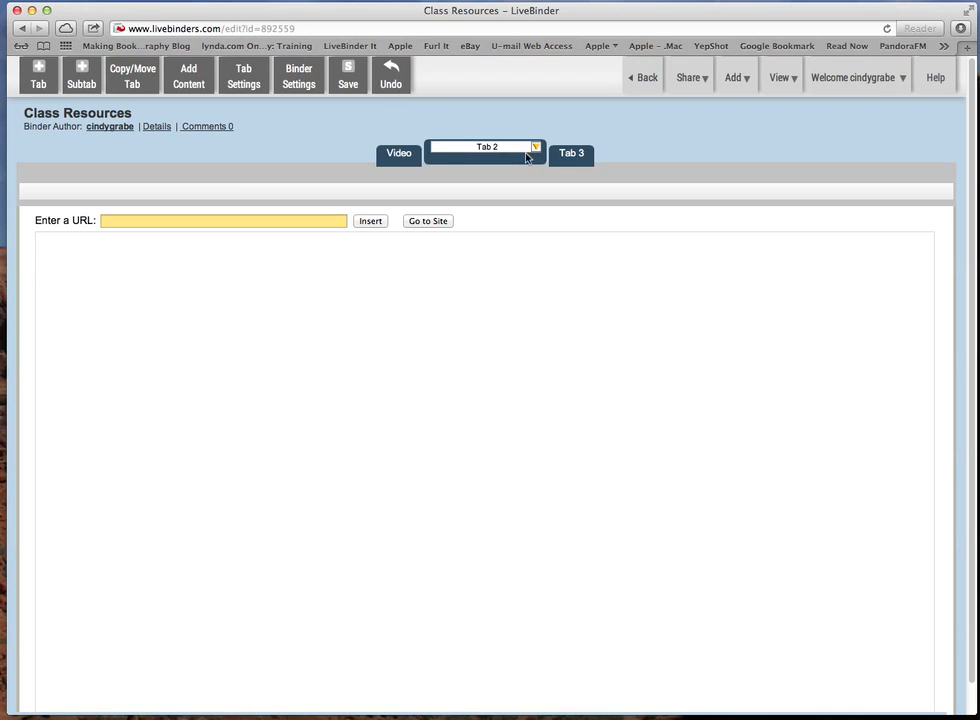
left_click_drag(514, 147, 320, 106)
type("Pho")
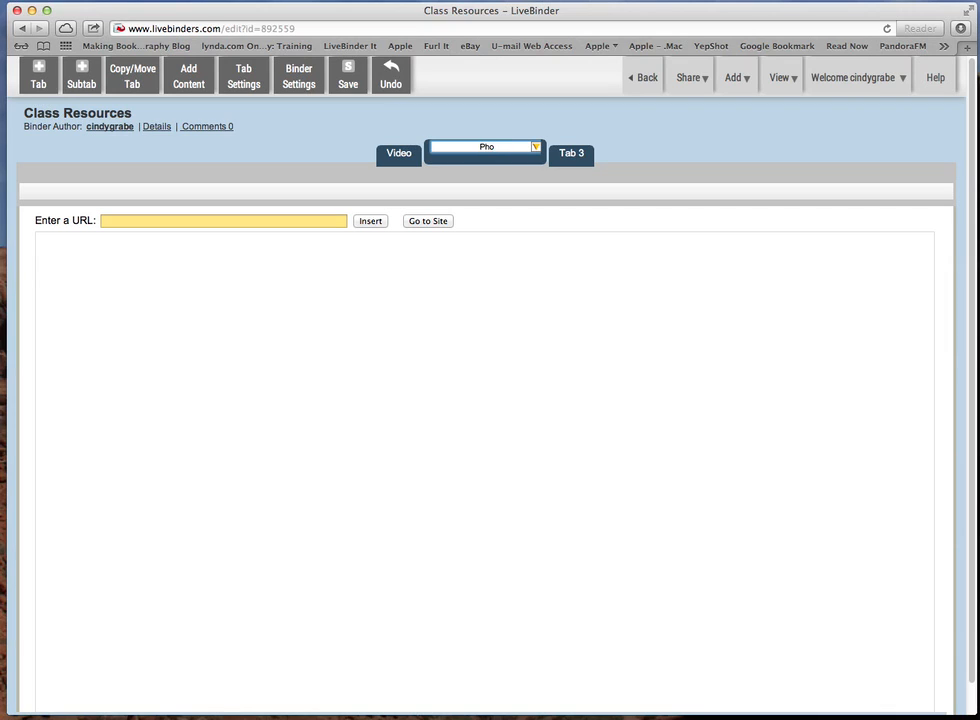
type("tography")
left_click(580, 157)
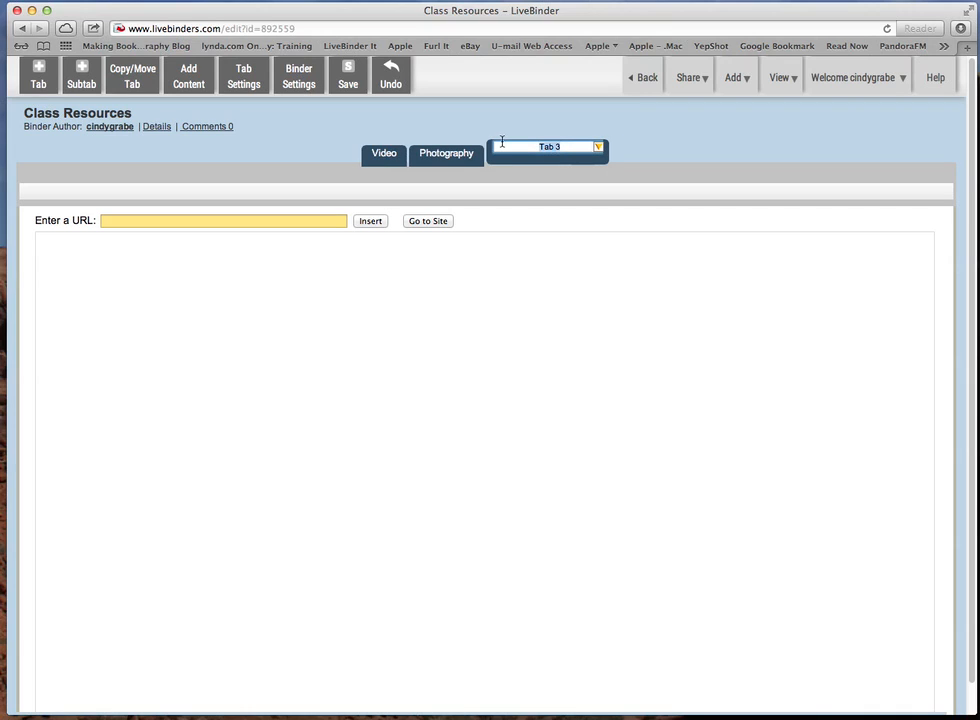
type("Presentation Tools")
left_click(599, 147)
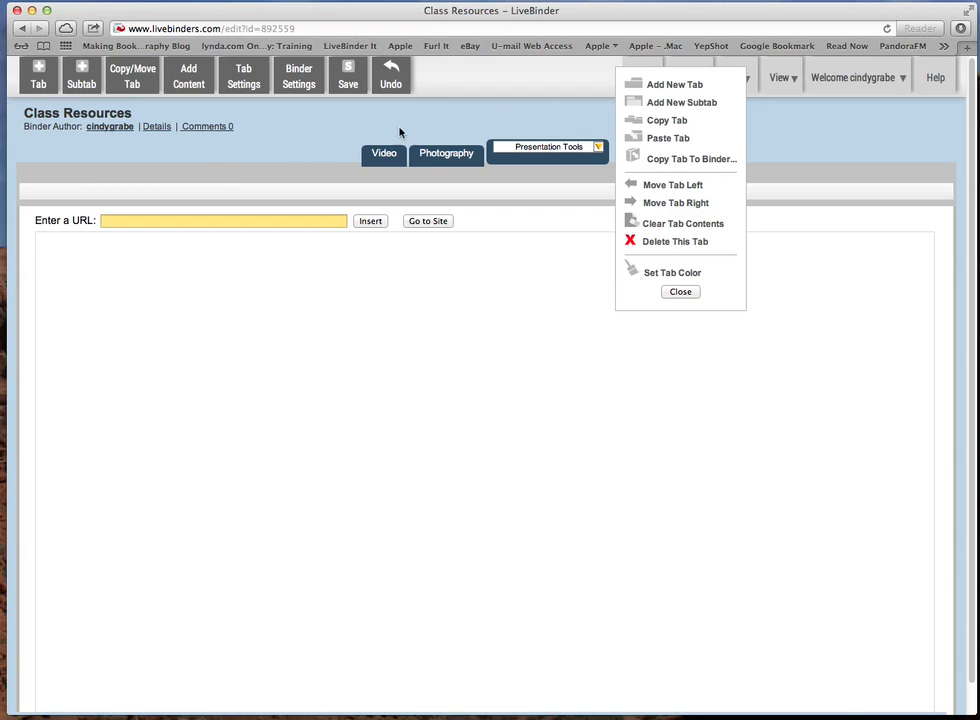
Look over the tab copy and move options, then bring up Add Content for Presentation Tools
left_click(681, 291)
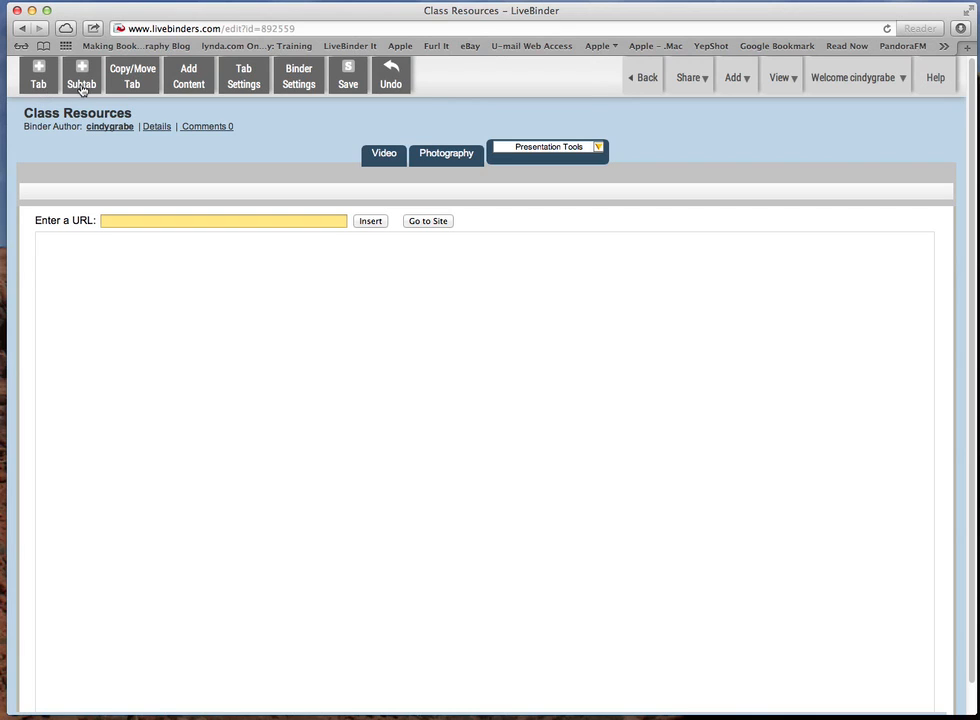
left_click(137, 84)
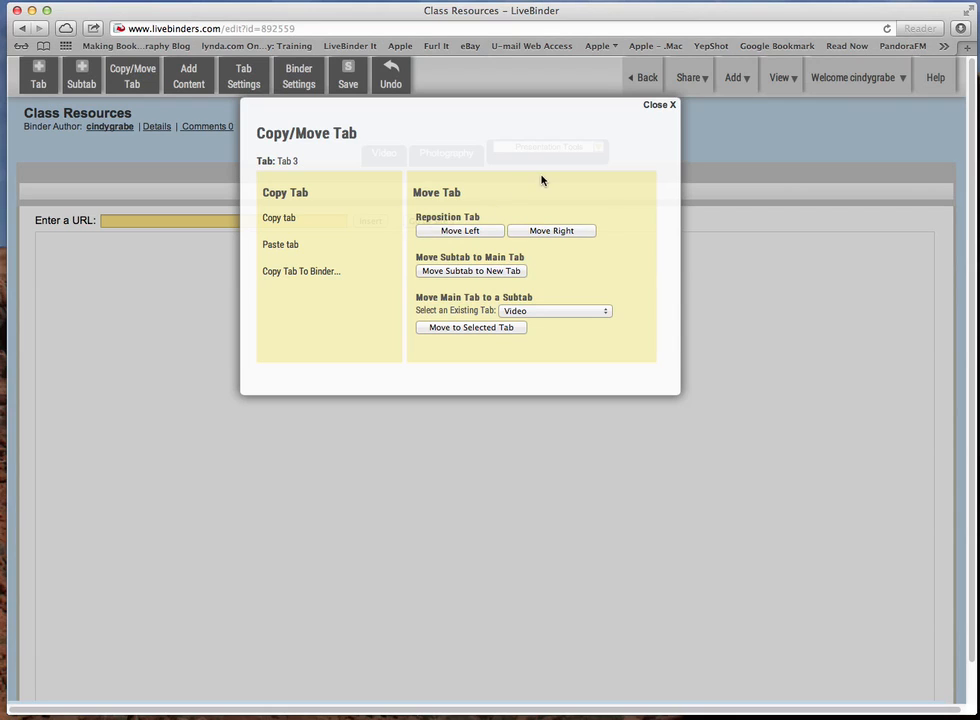
left_click(655, 110)
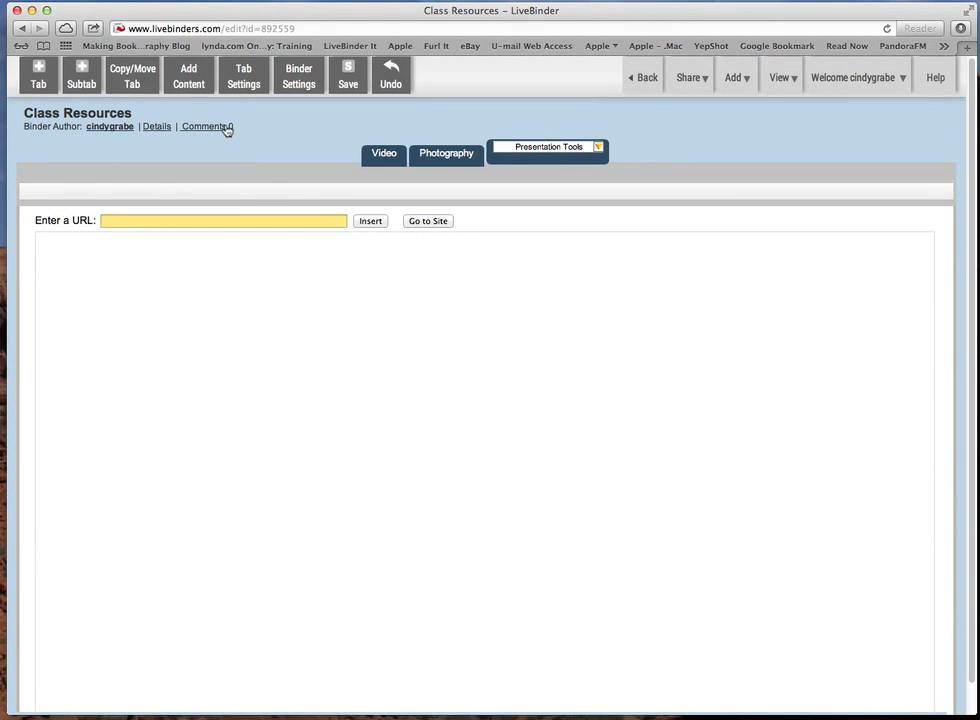
left_click(193, 84)
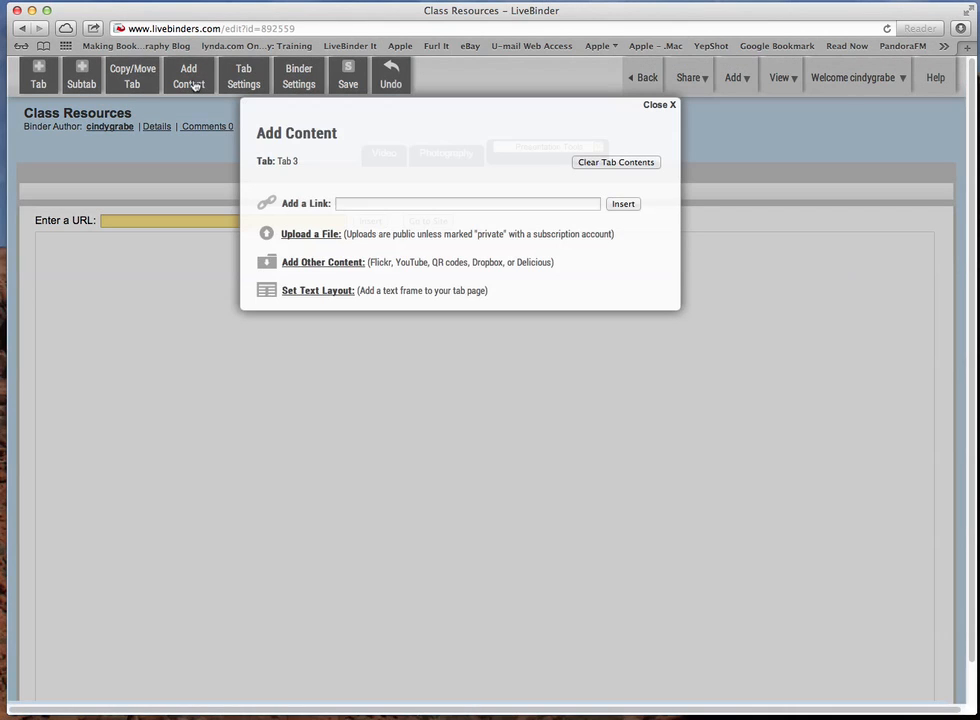
Preview the text layout templates and close the Add Content dialog without adding anything
left_click(317, 291)
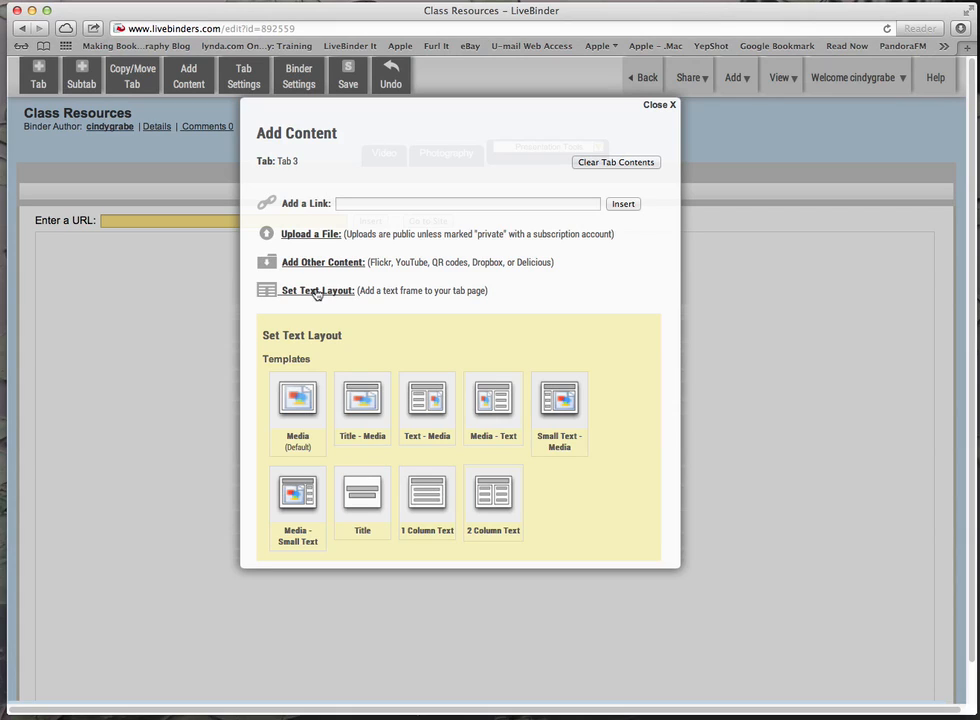
left_click(659, 106)
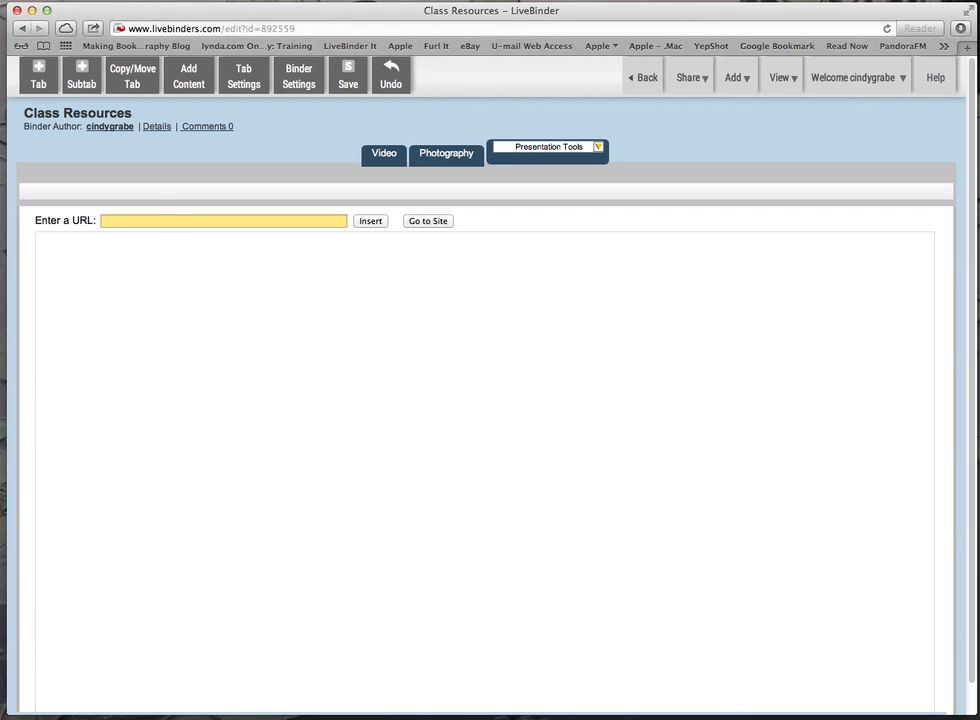
left_click(18, 0)
Search Google for 'animto' in a new Safari tab and go to the official Animoto website
left_click(24, 16)
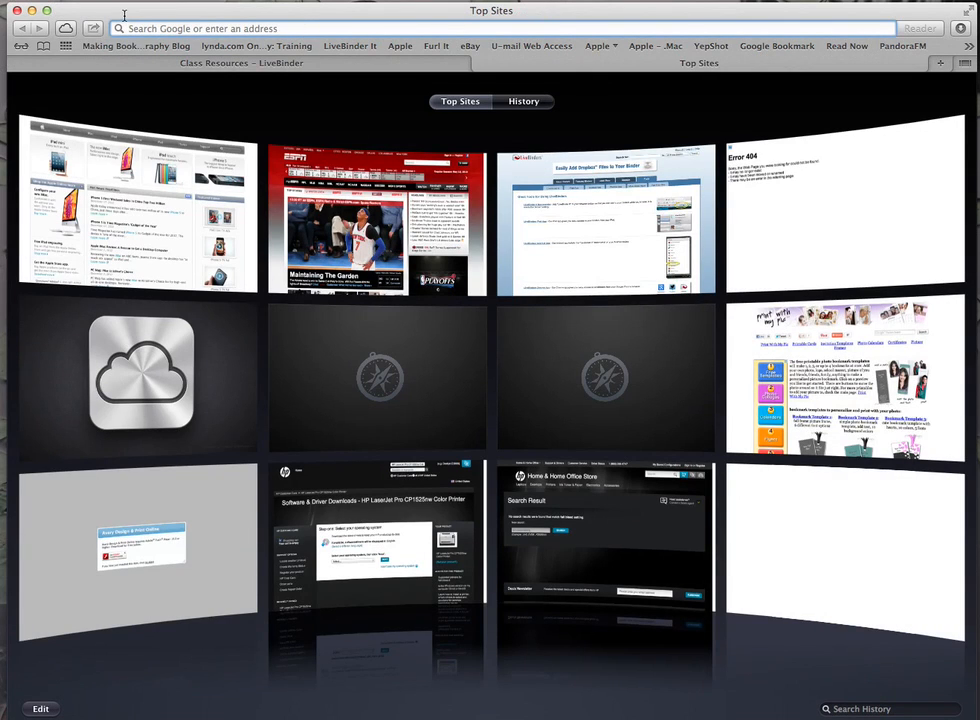
type("ani")
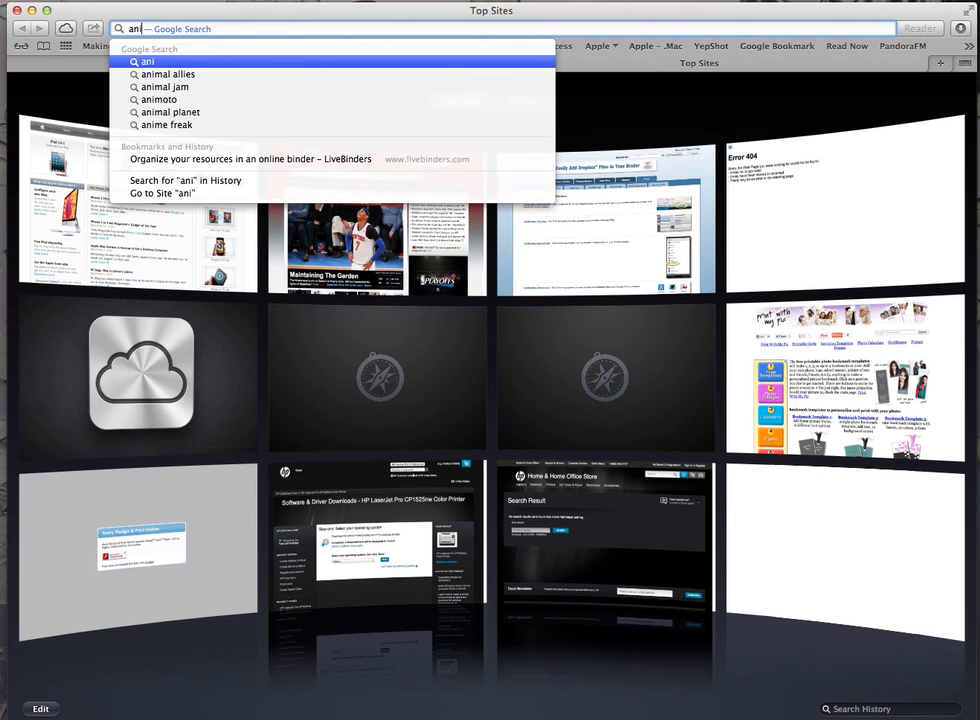
type("mto")
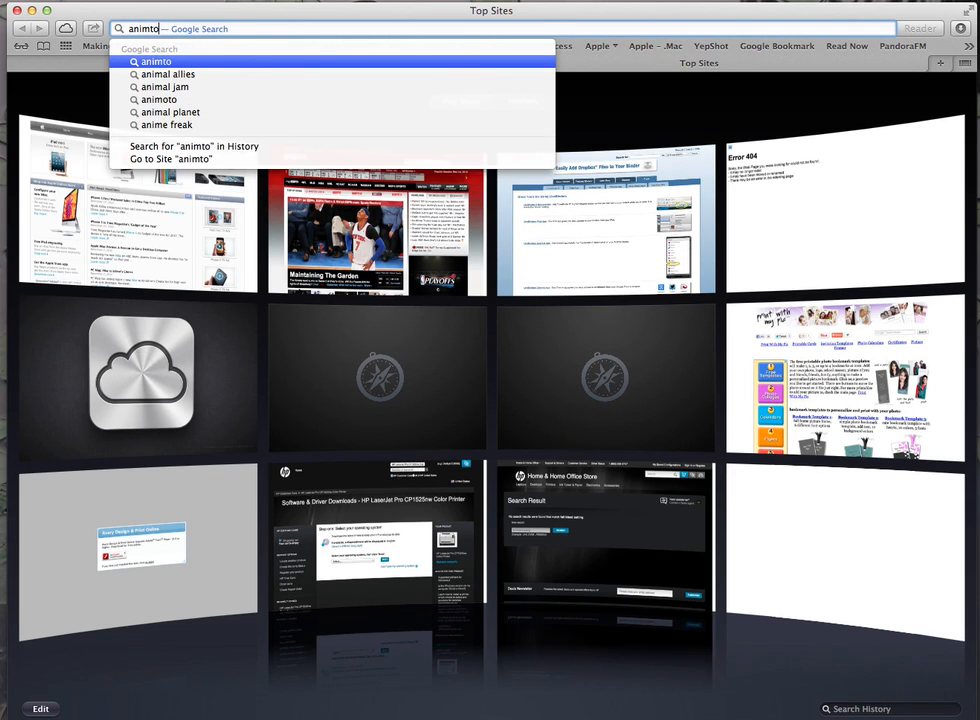
key("Return")
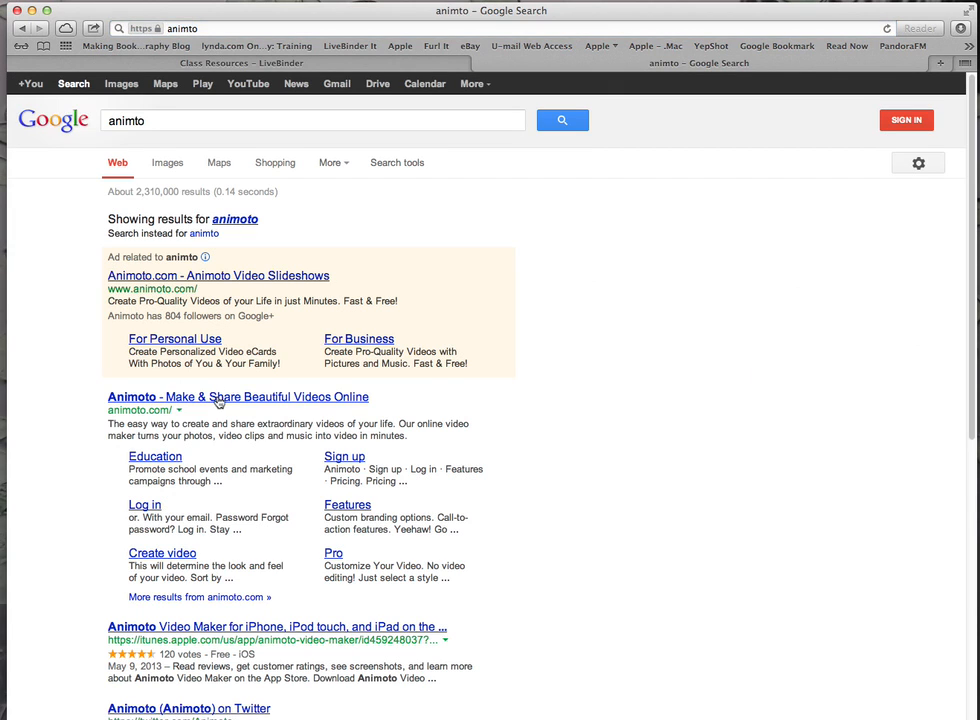
left_click(218, 398)
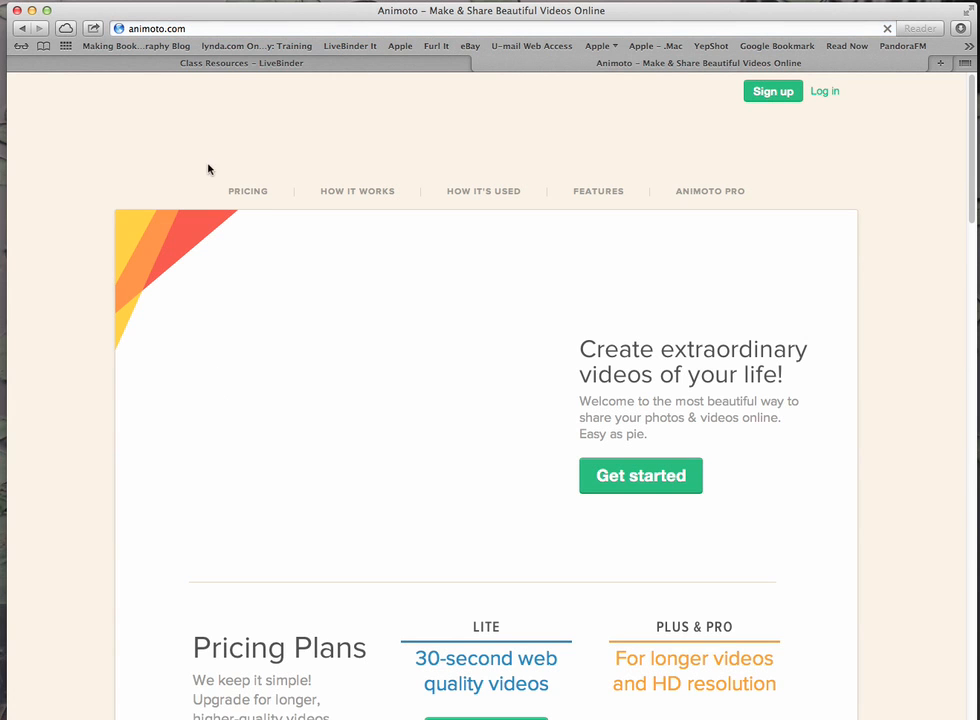
left_click(347, 46)
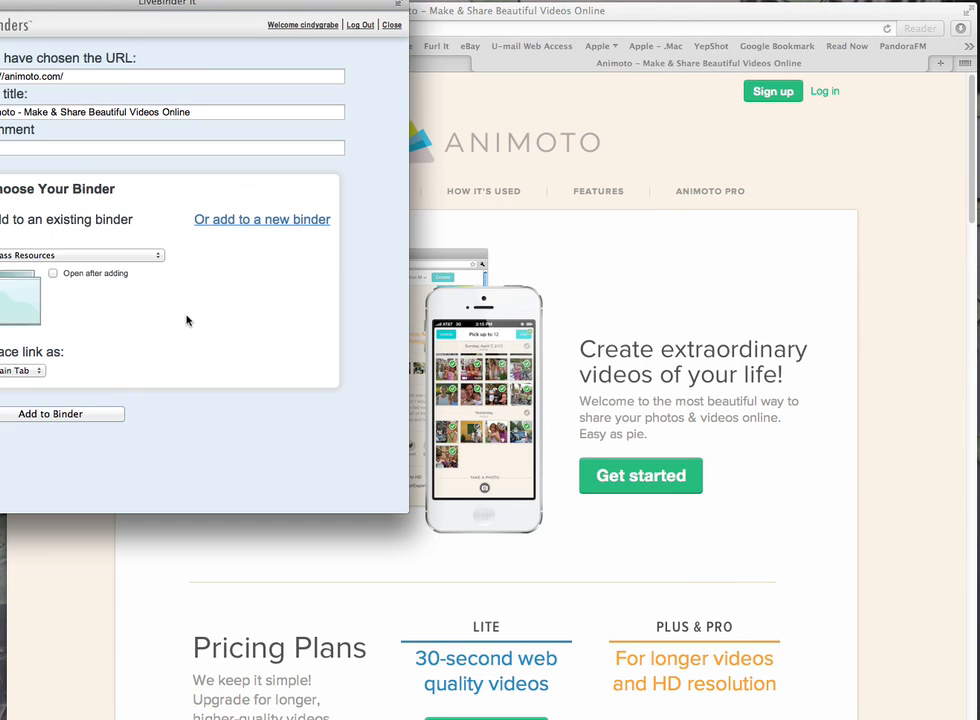
Add animoto.com to Class Resources as a subtab under Video and acknowledge the confirmation
left_click_drag(113, 6, 204, 13)
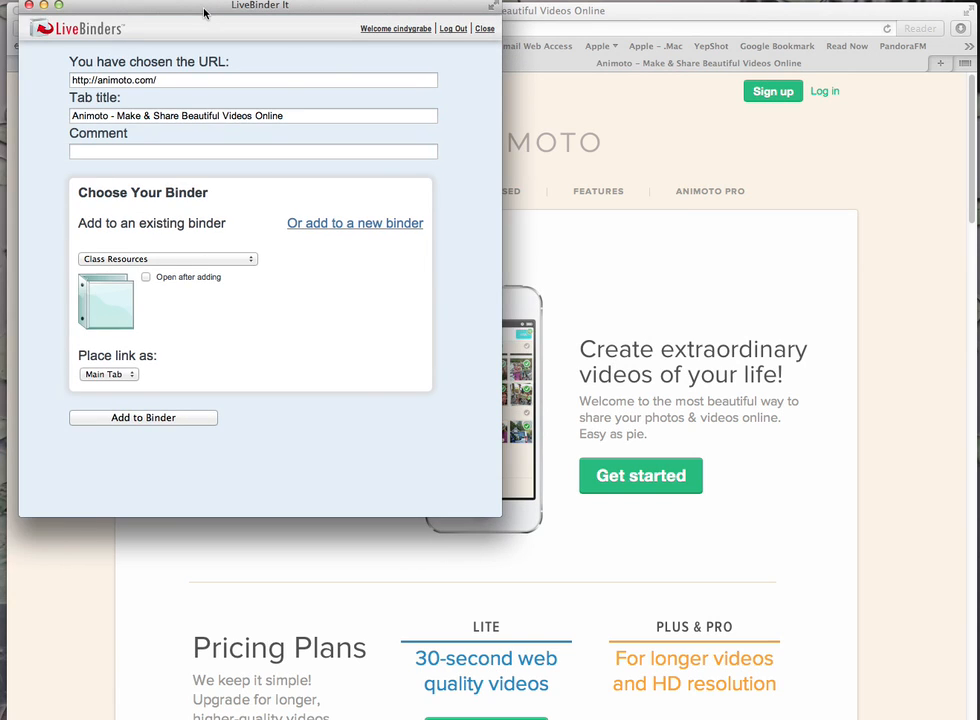
left_click(250, 261)
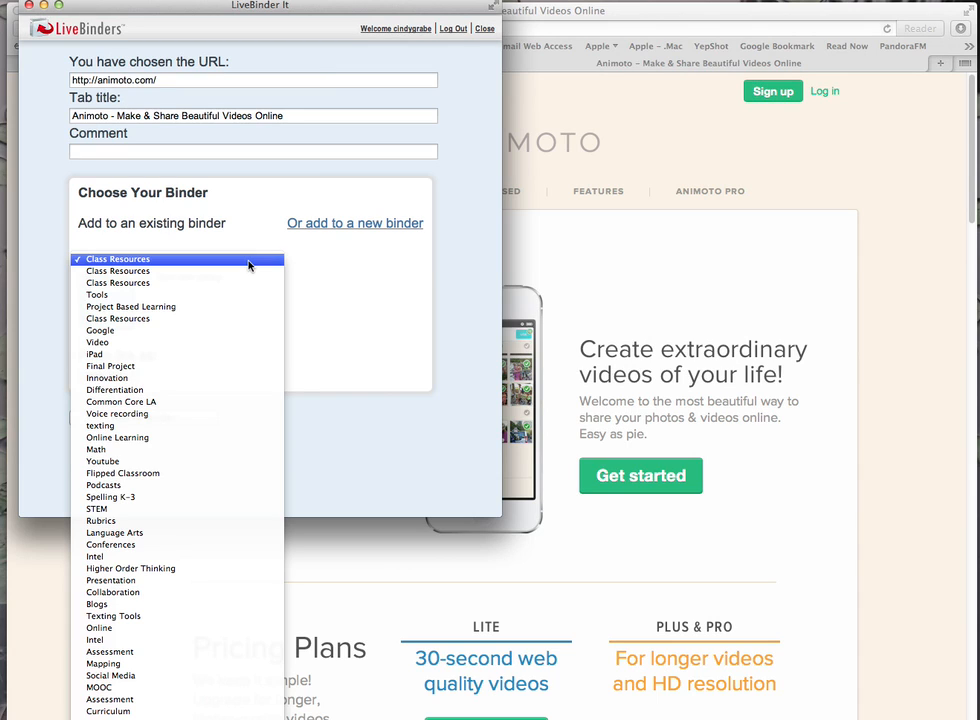
left_click(249, 262)
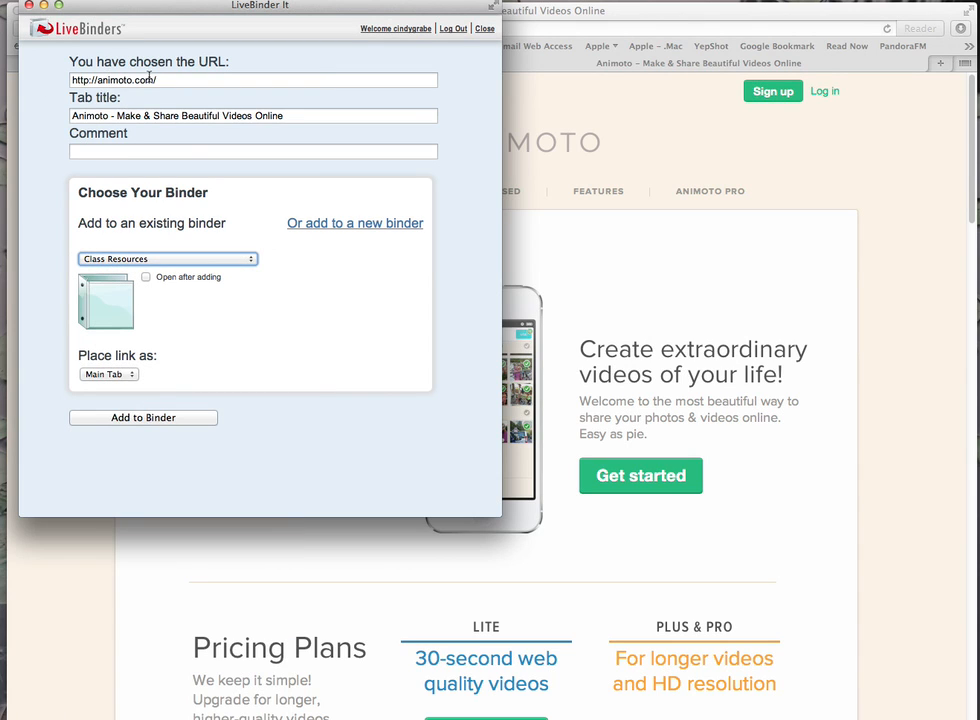
left_click(131, 377)
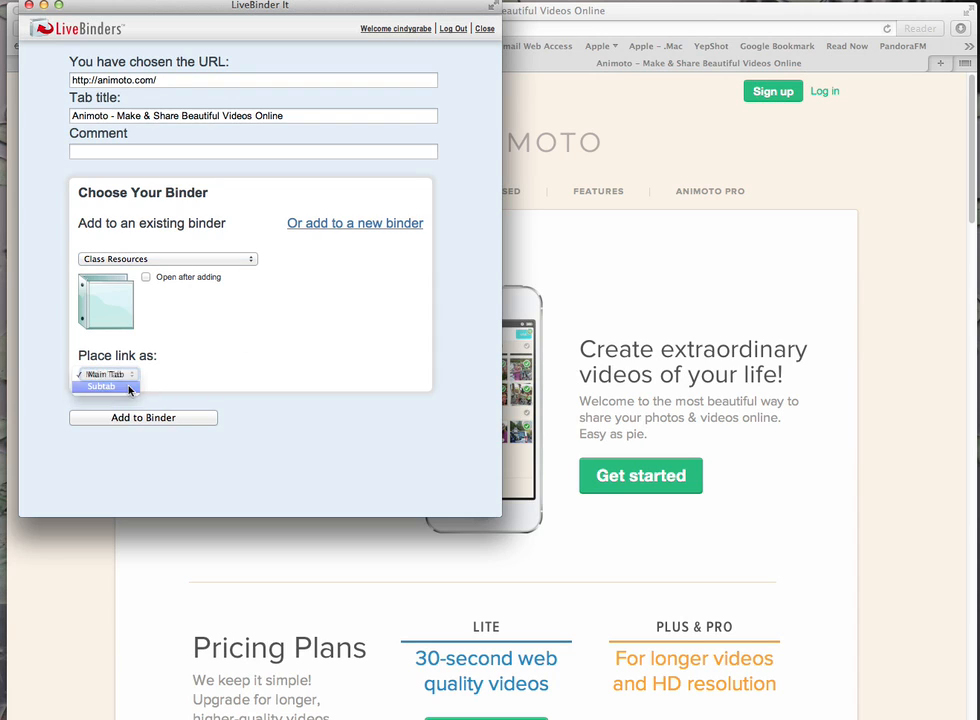
left_click(130, 388)
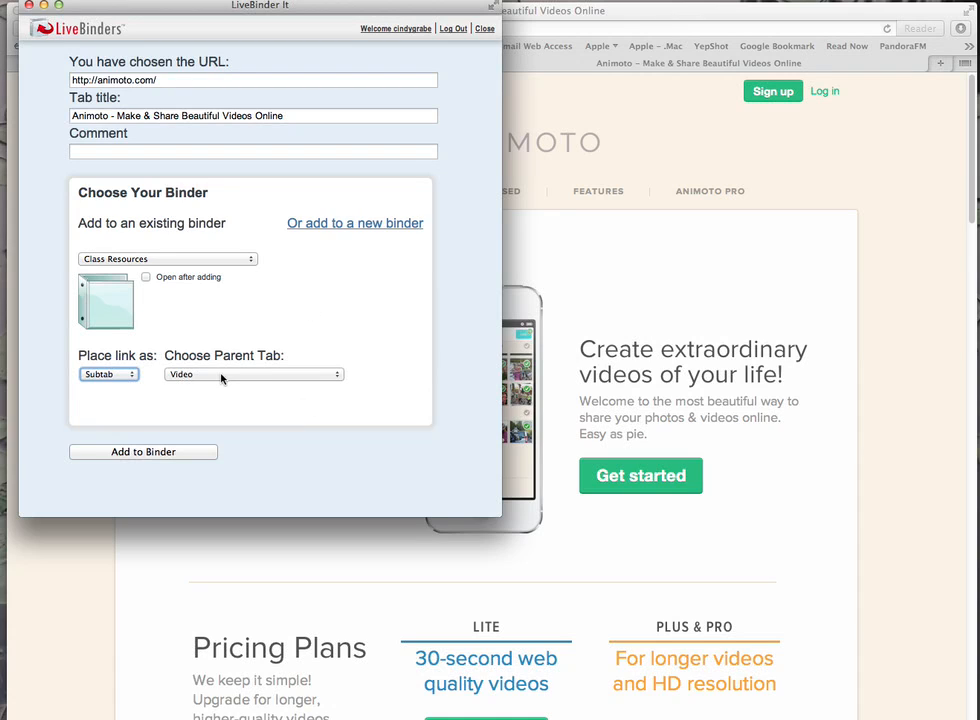
left_click(198, 456)
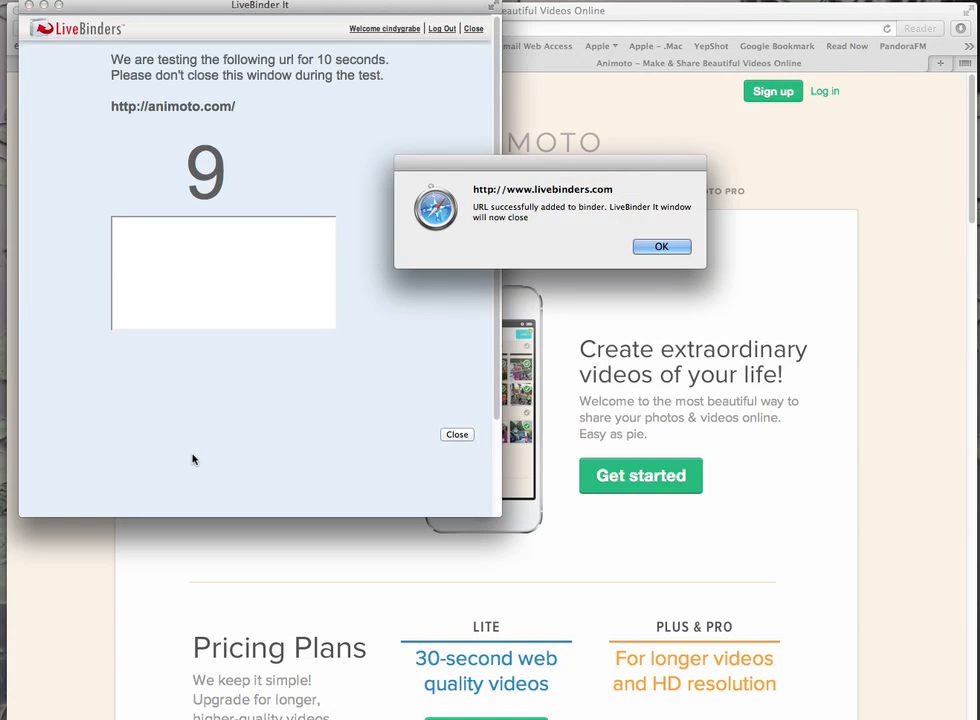
left_click(657, 247)
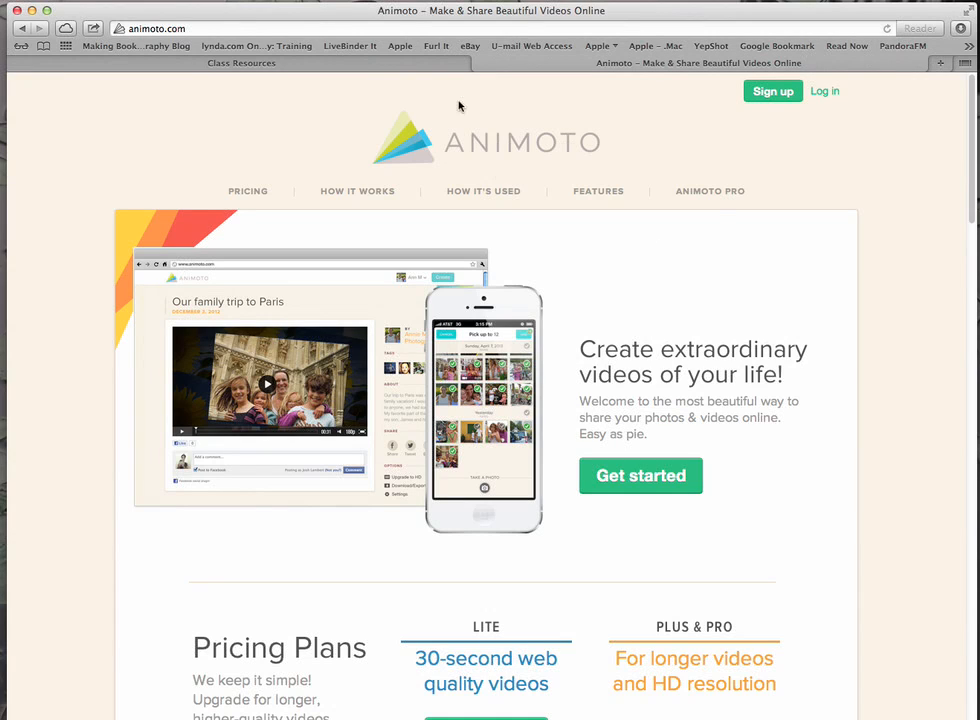
left_click(340, 66)
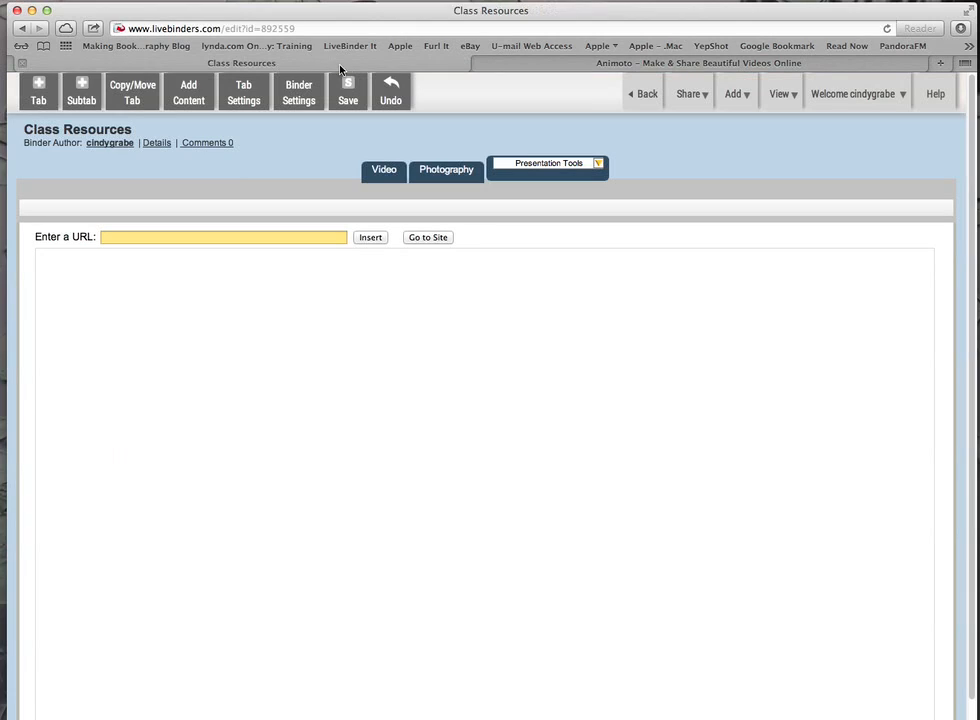
Reload Class Resources so the Animoto subtab appears under Video, then bring up the Share menu
left_click(885, 28)
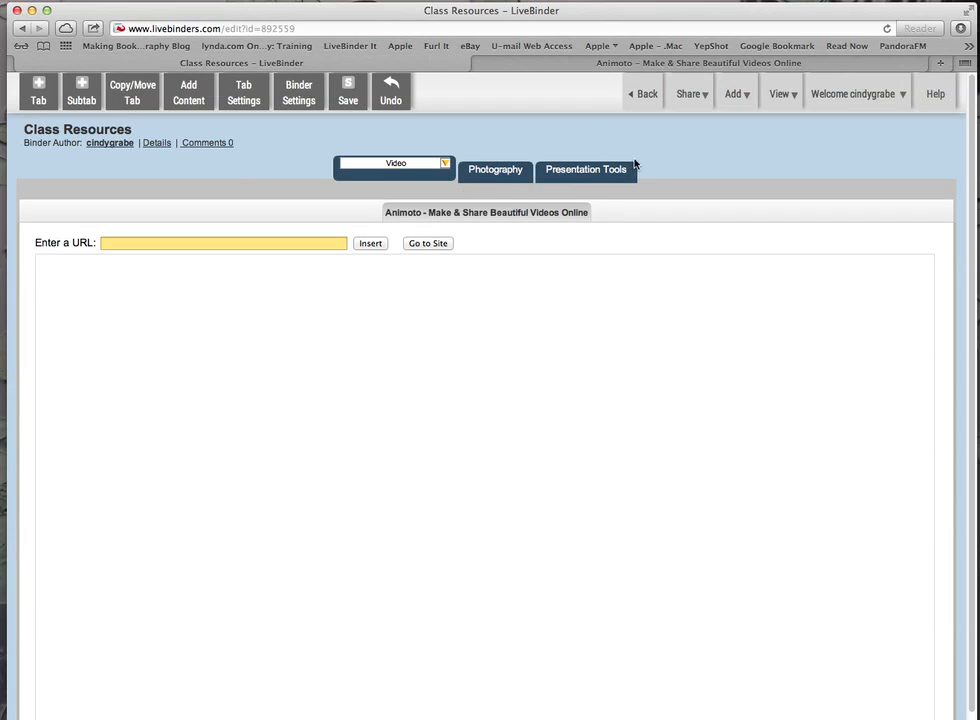
left_click(690, 95)
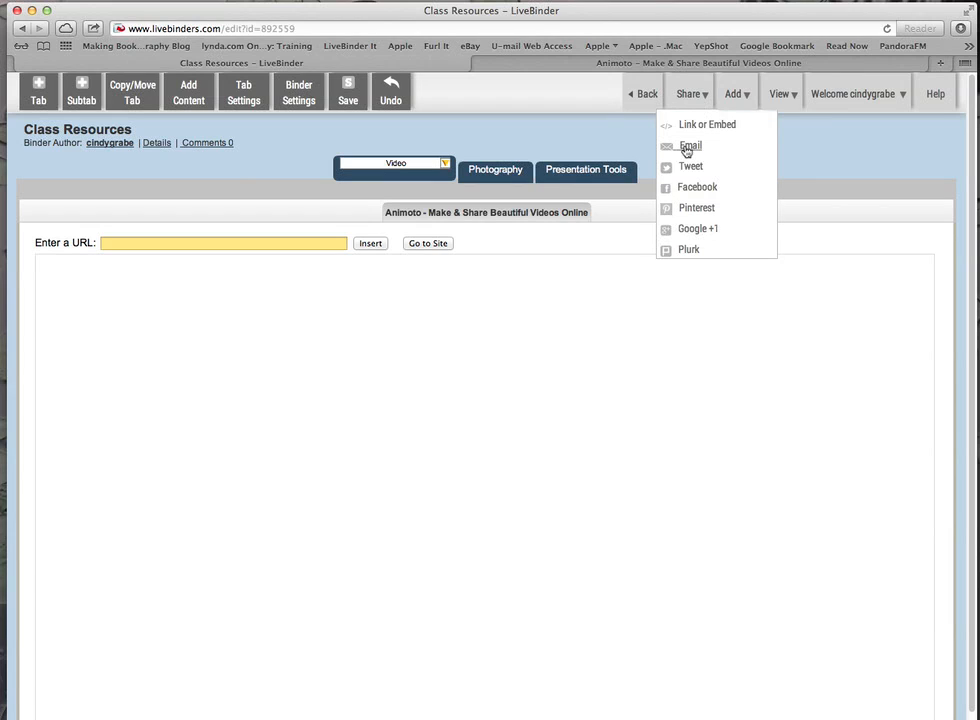
Share the Class Resources binder by email, skipping mail setup to show its link and access key
left_click(687, 148)
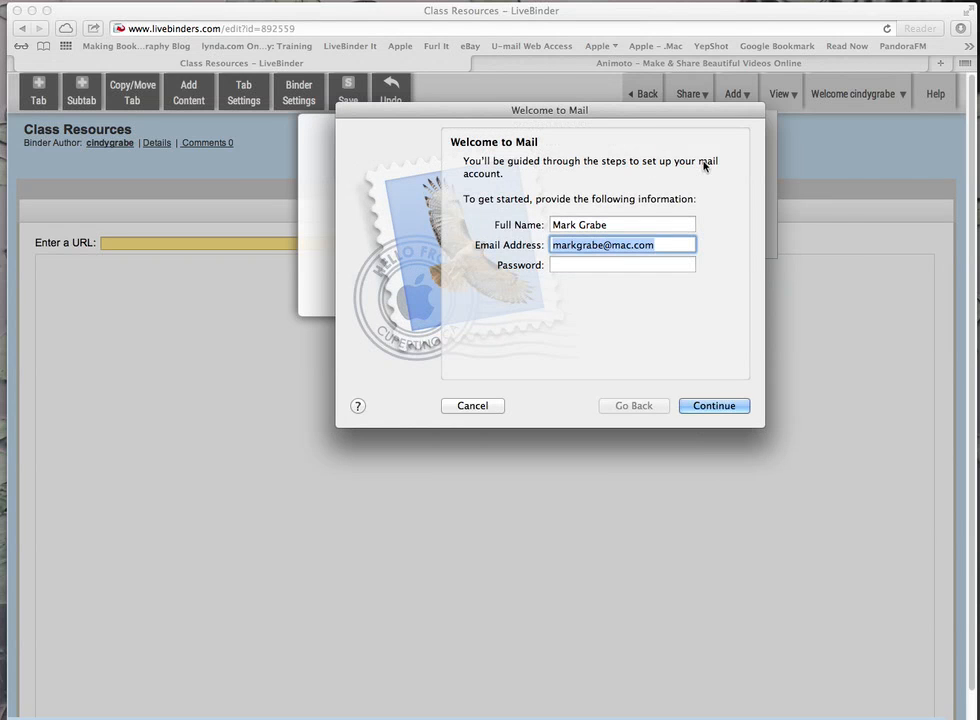
left_click(488, 409)
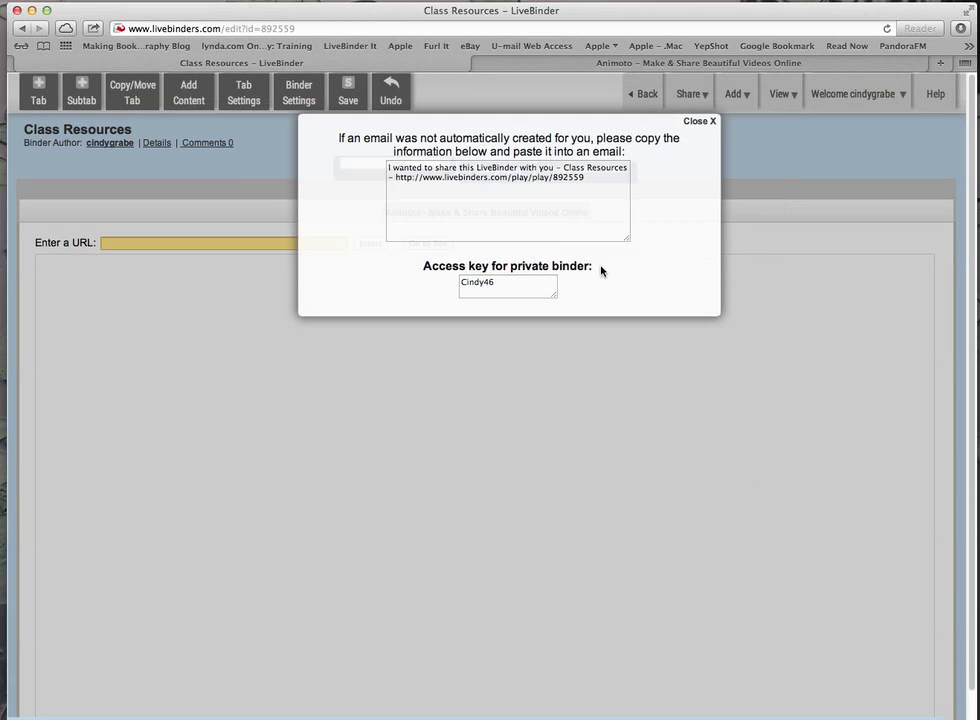